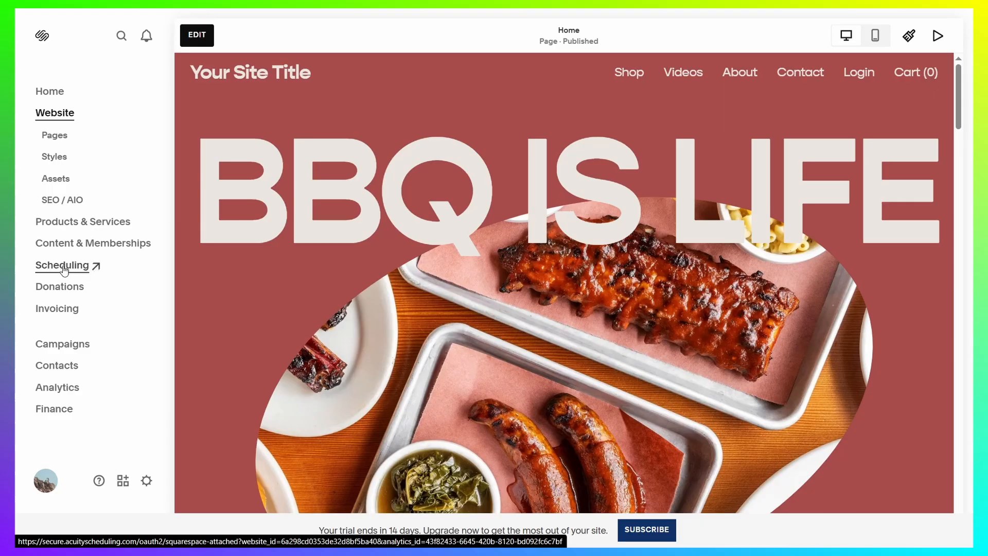
Switch to Acuity Scheduling and start creating a new appointment type under the bookable services.
click(63, 266)
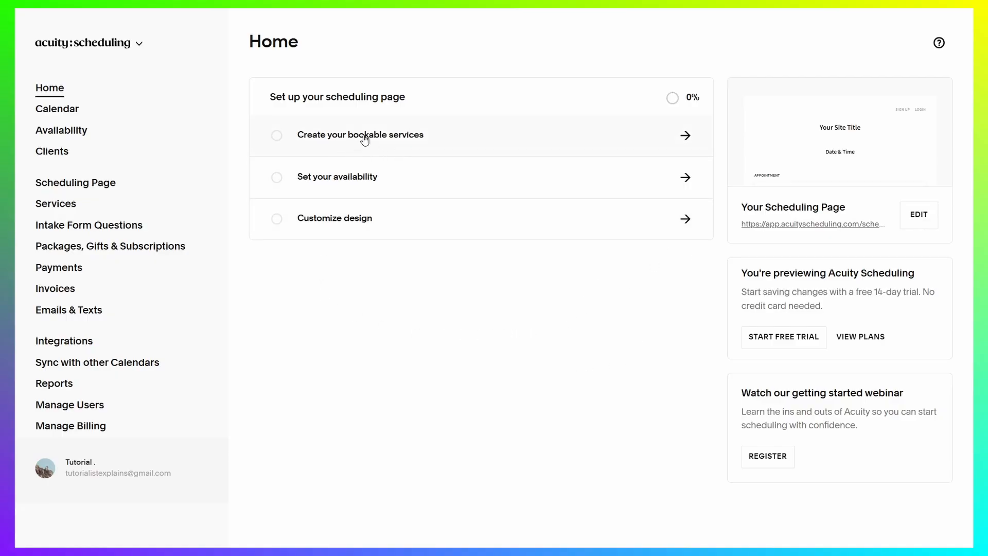
click(489, 146)
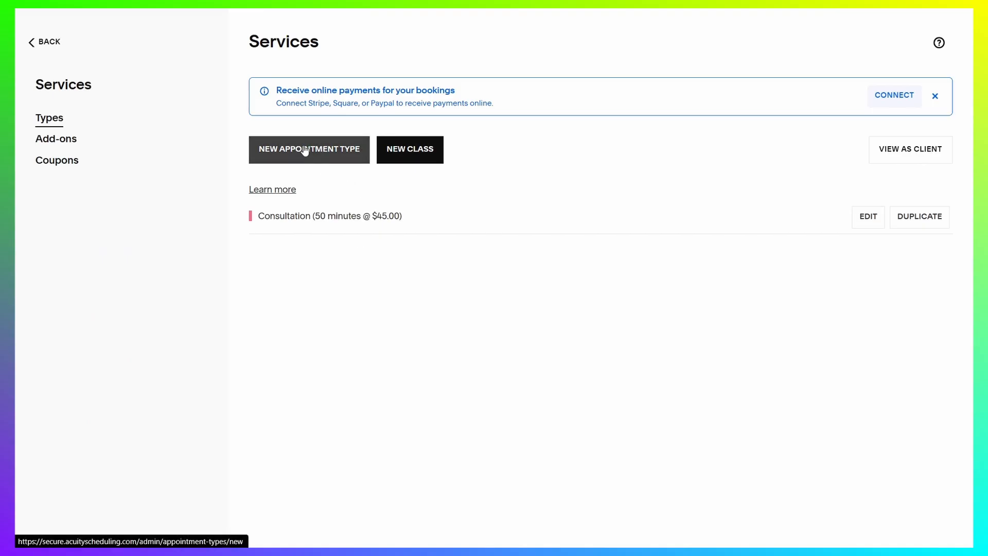
click(344, 150)
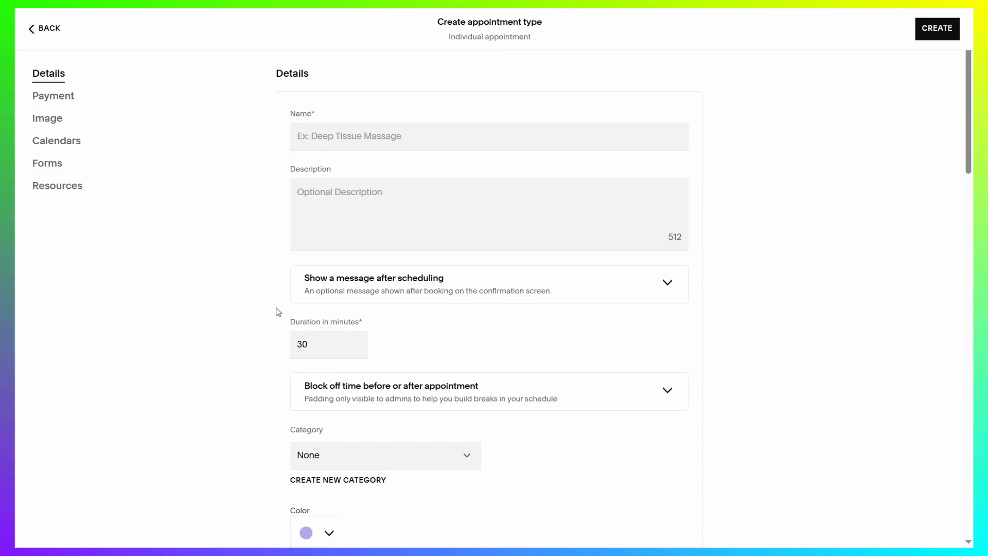
Name the appointment type Test Haircut with description "This is an optional description" and after-scheduling message "This is the message after the scheduling is confirmed".
click(377, 136)
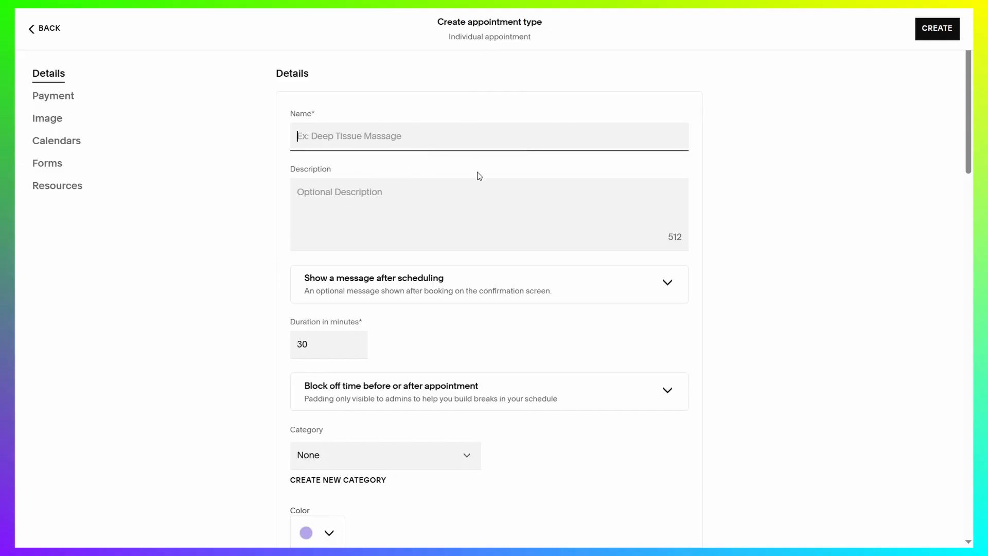
scroll(458, 265, down, 3)
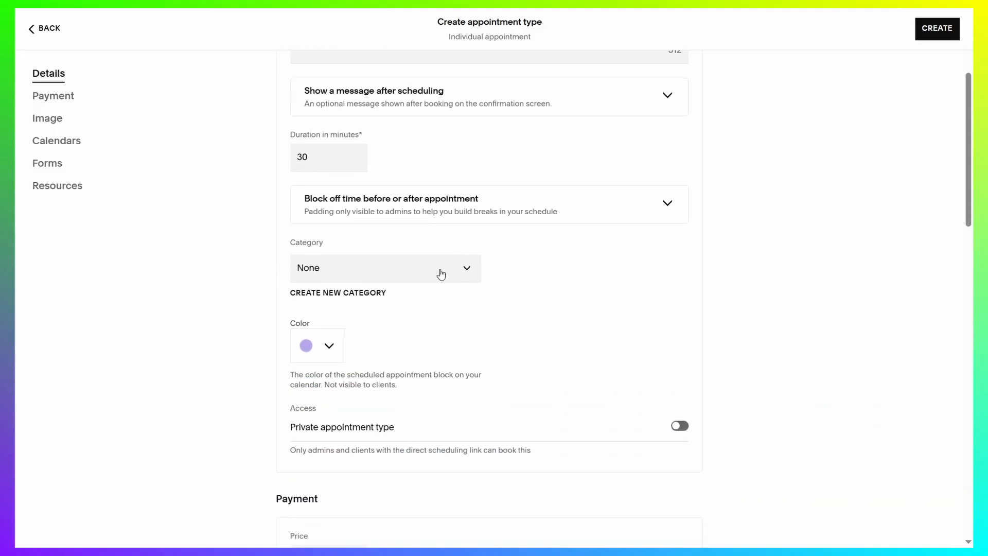
scroll(441, 273, up, 3)
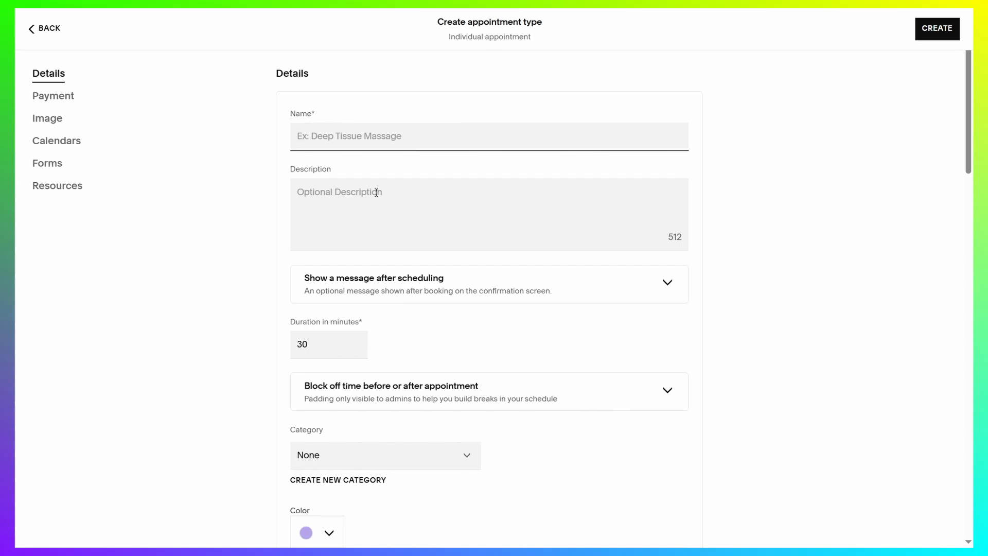
scroll(394, 206, down, 15)
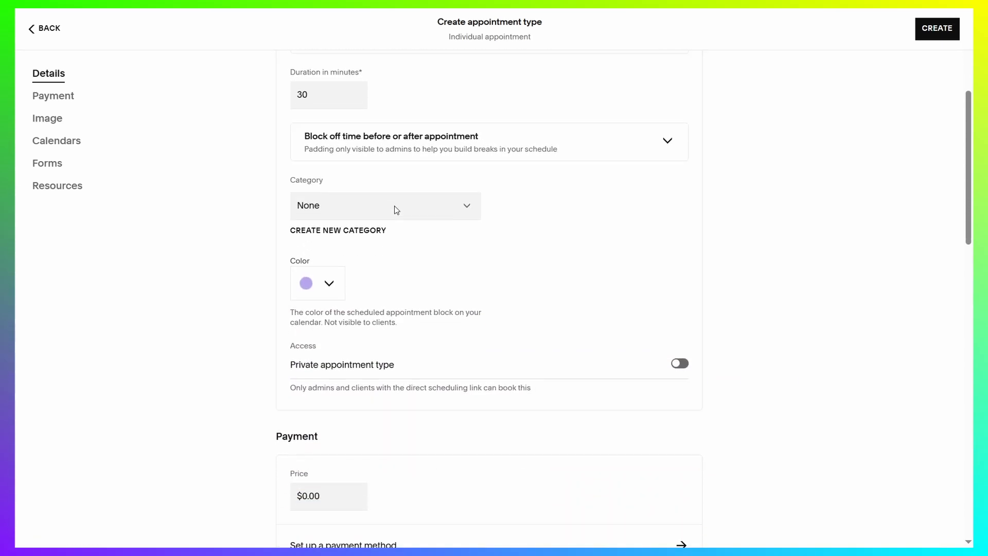
scroll(406, 208, up, 15)
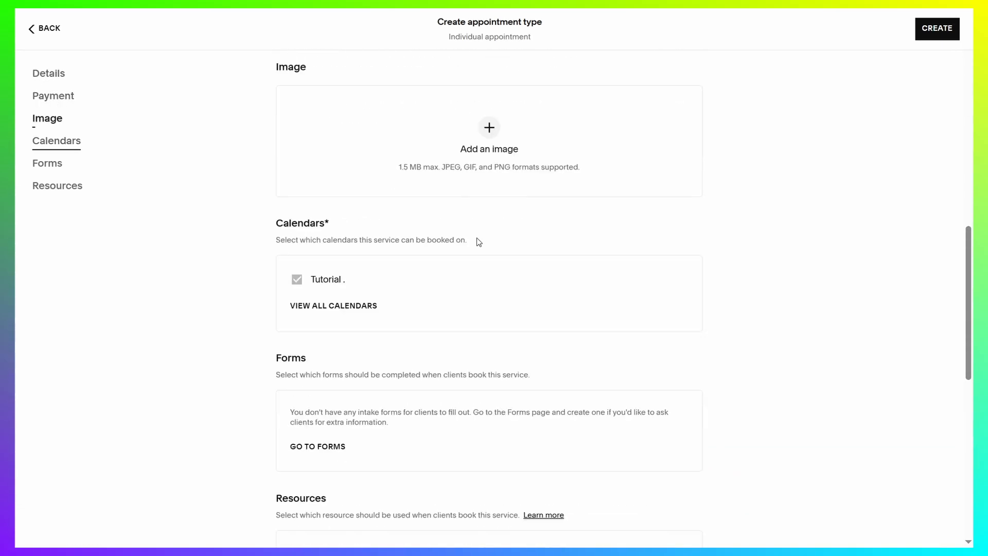
Review the appointment type's description, message, duration, blocked-off time, category and access settings down to the payment section.
scroll(417, 206, up, 4)
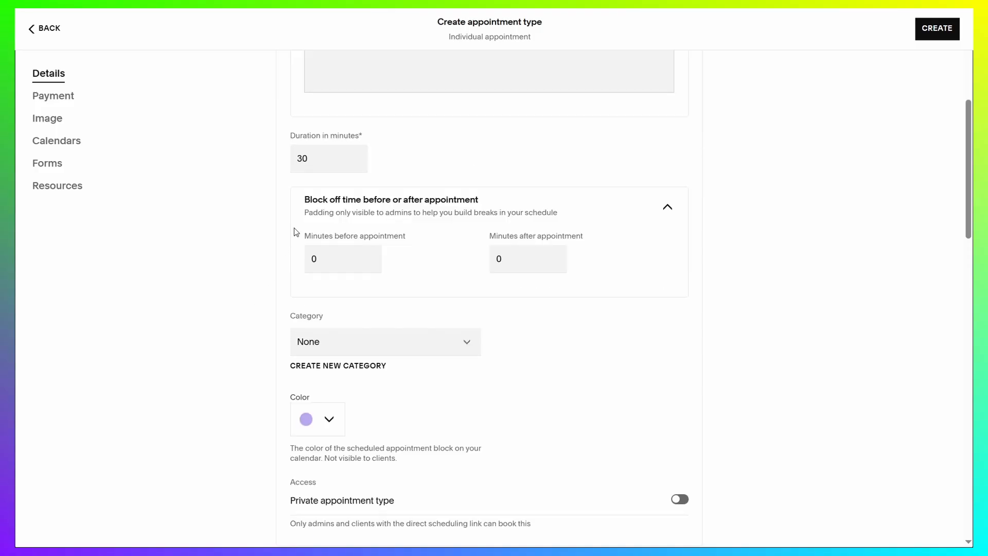
scroll(308, 185, up, 7)
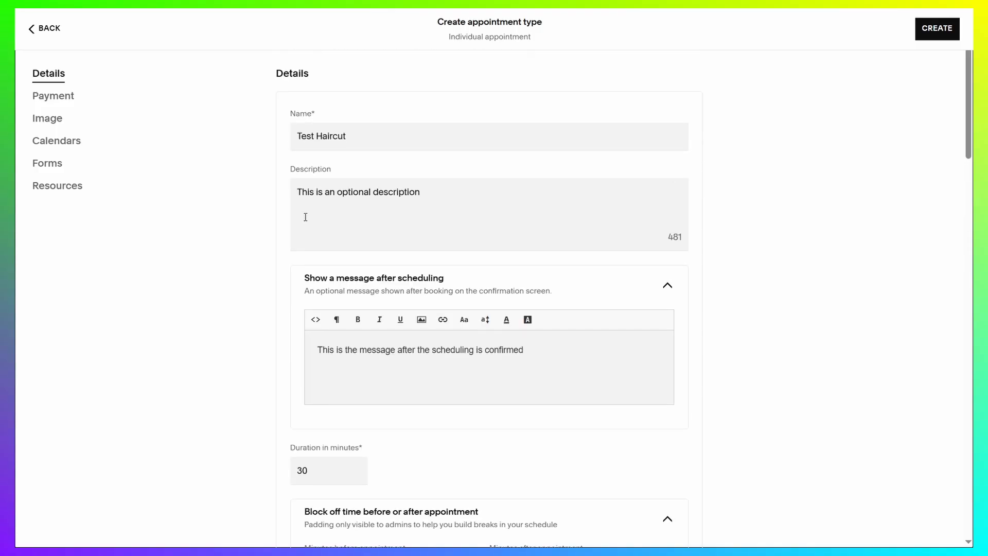
scroll(388, 129, down, 2)
scroll(390, 154, up, 2)
scroll(397, 214, down, 6)
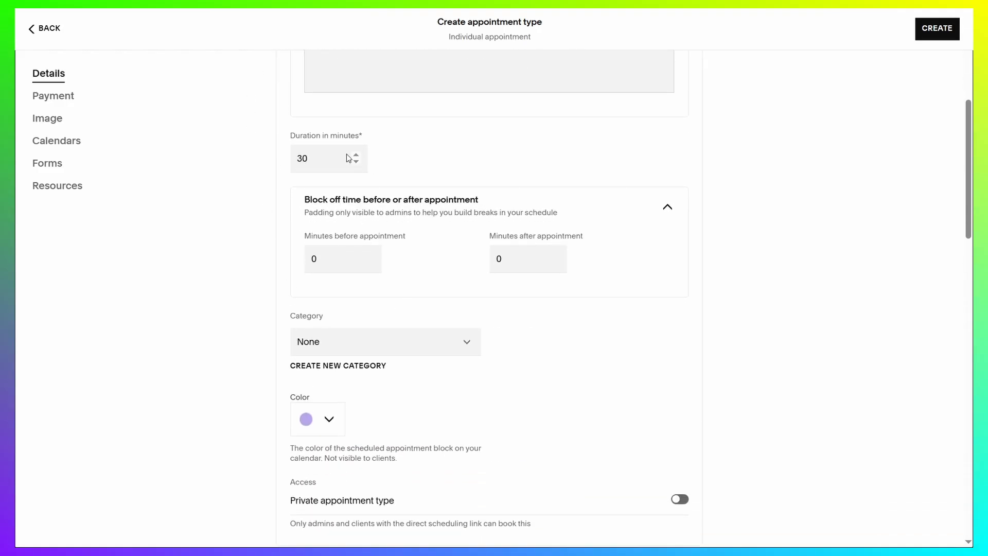
scroll(381, 154, up, 6)
scroll(379, 205, down, 6)
scroll(363, 242, down, 8)
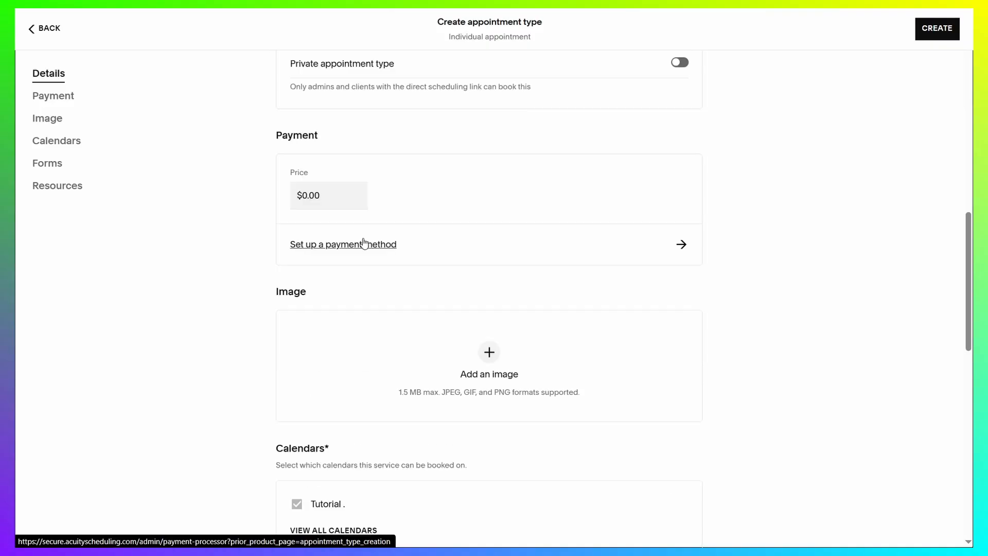
Set the price to $15.00 and create the appointment type, accepting the free Acuity Scheduling trial.
click(353, 194)
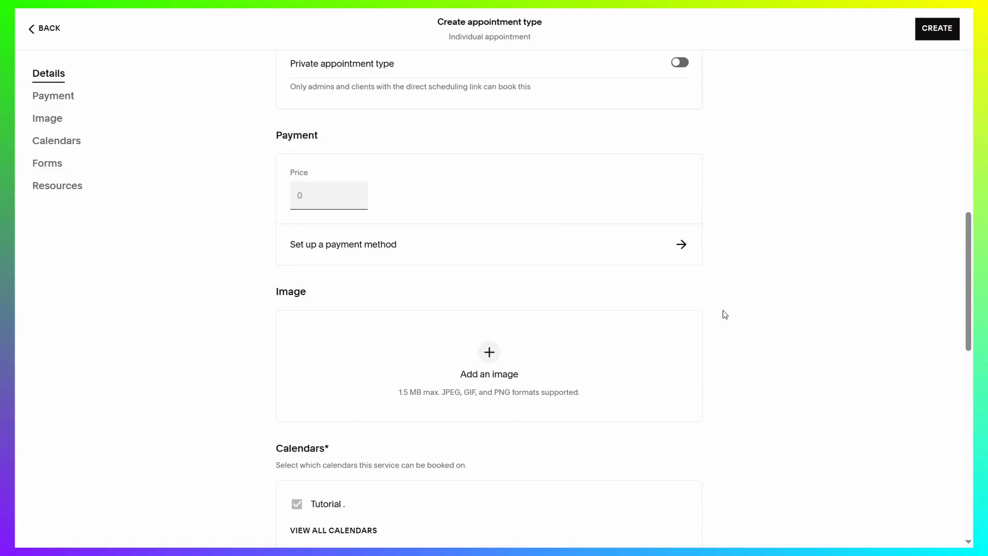
scroll(682, 323, up, 3)
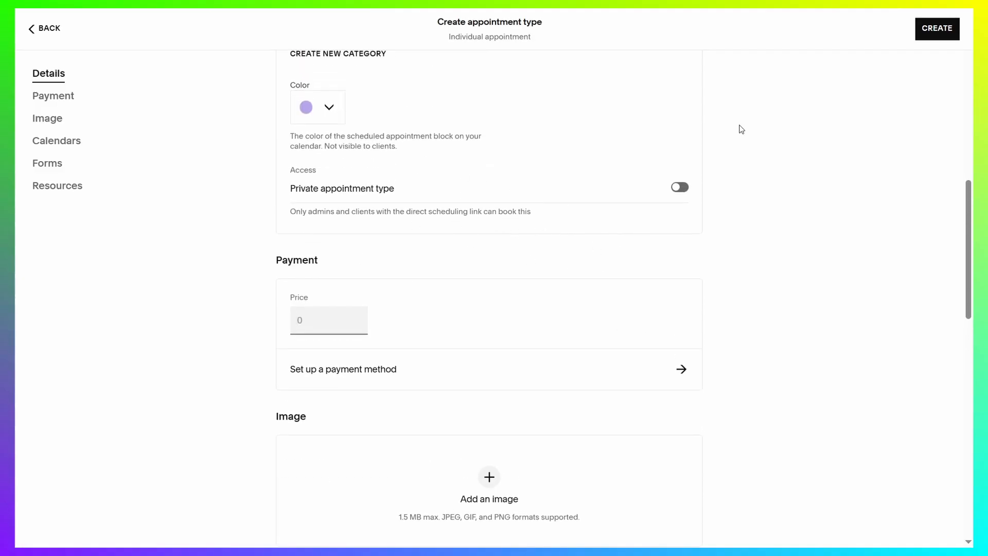
scroll(637, 285, down, 3)
scroll(637, 285, up, 15)
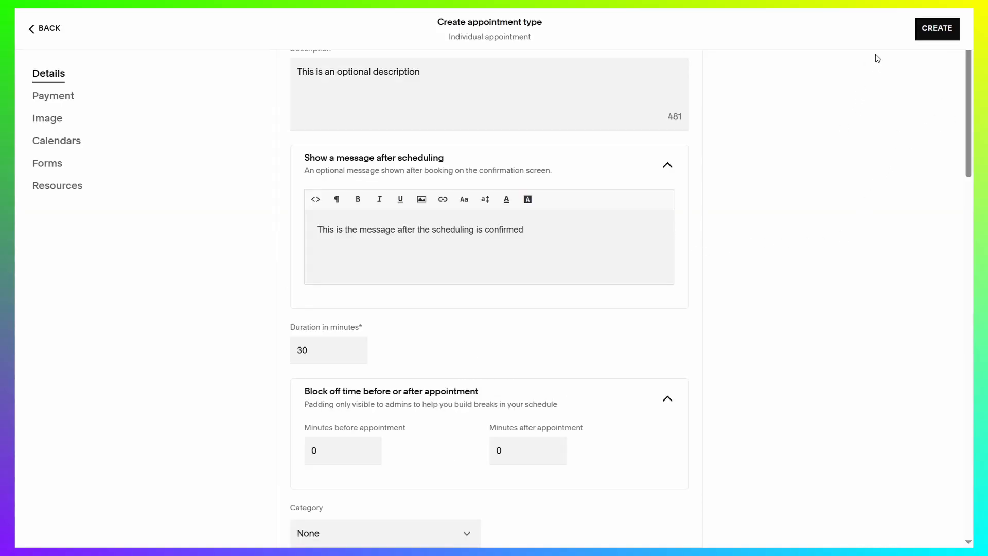
click(941, 30)
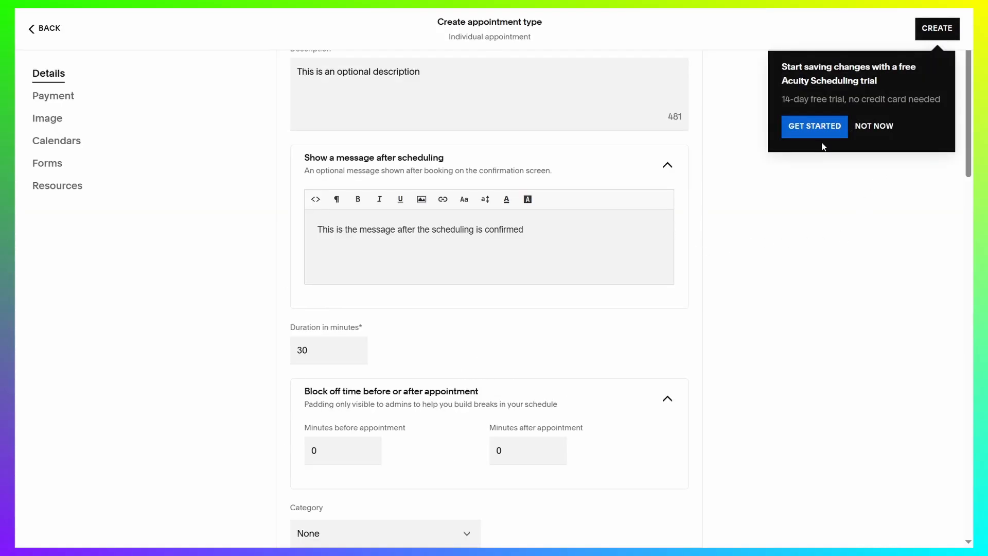
click(861, 133)
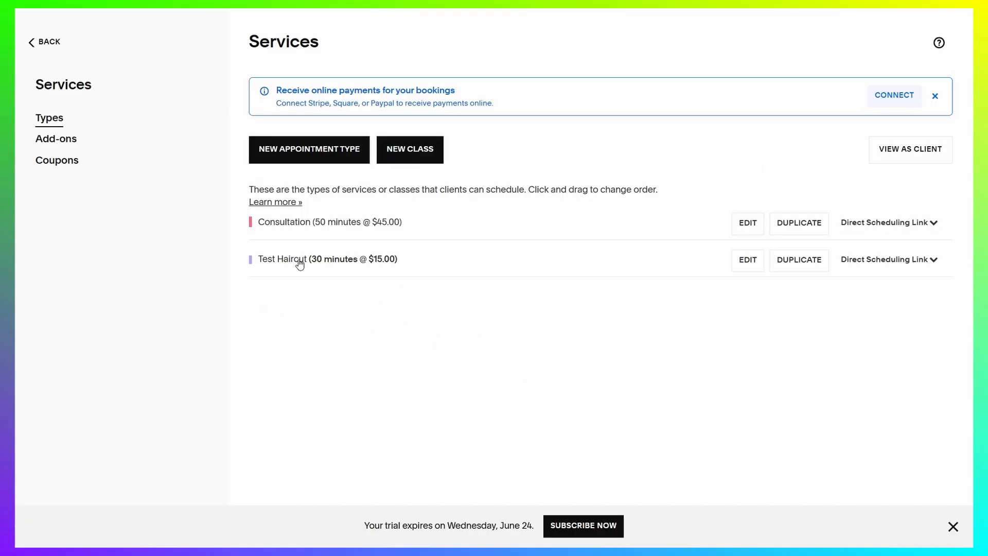
Look over the service add-ons and examine Monday's regular weekly hours in the availability calendar.
click(66, 140)
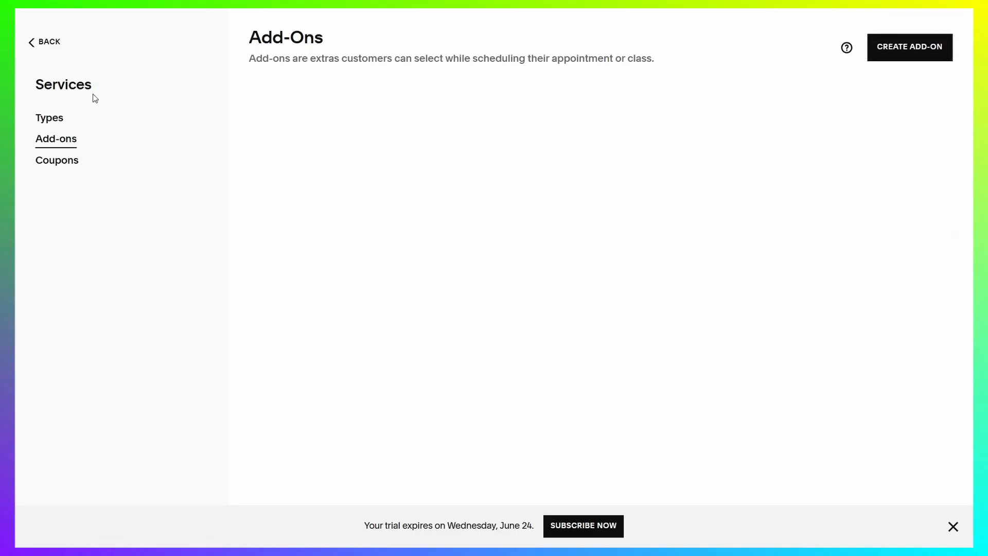
click(50, 119)
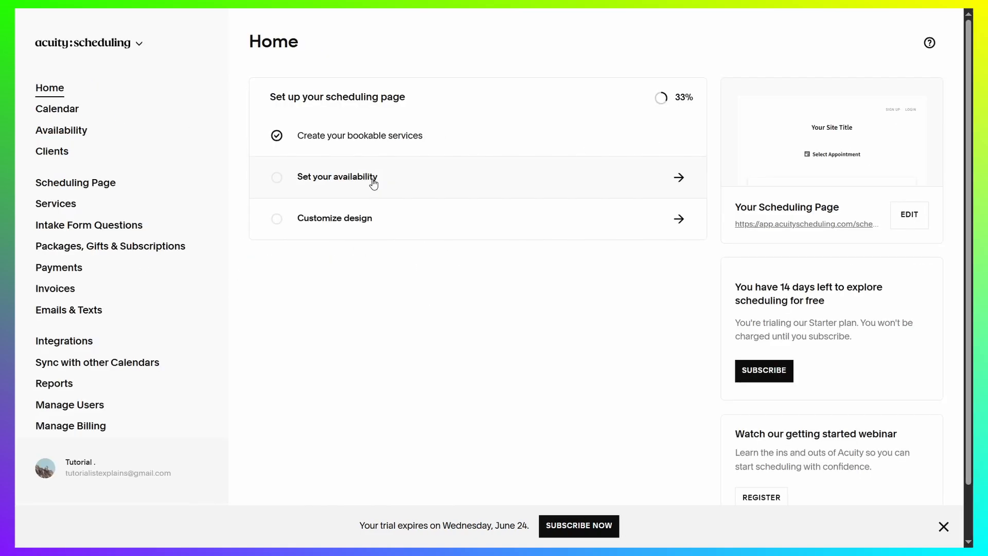
click(374, 182)
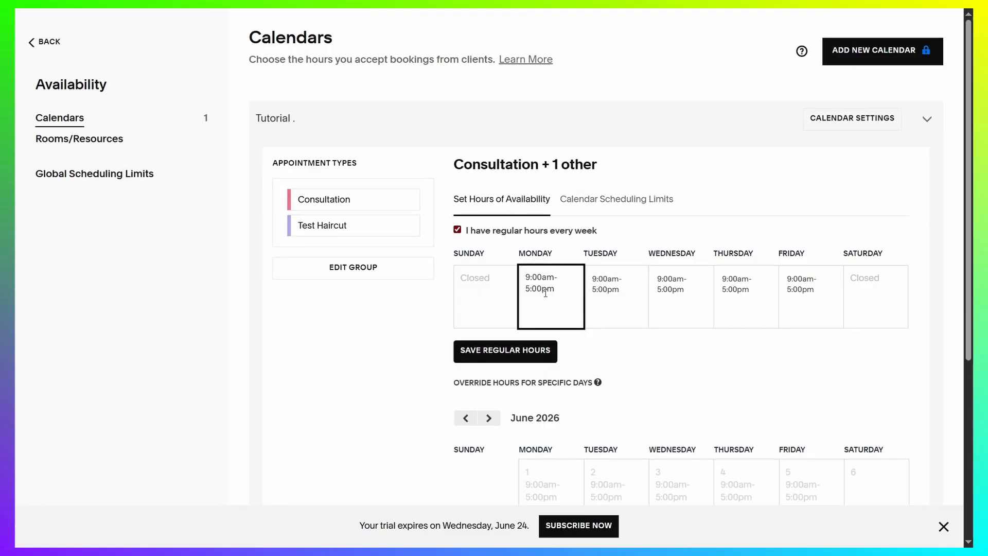
drag(563, 298, 499, 262)
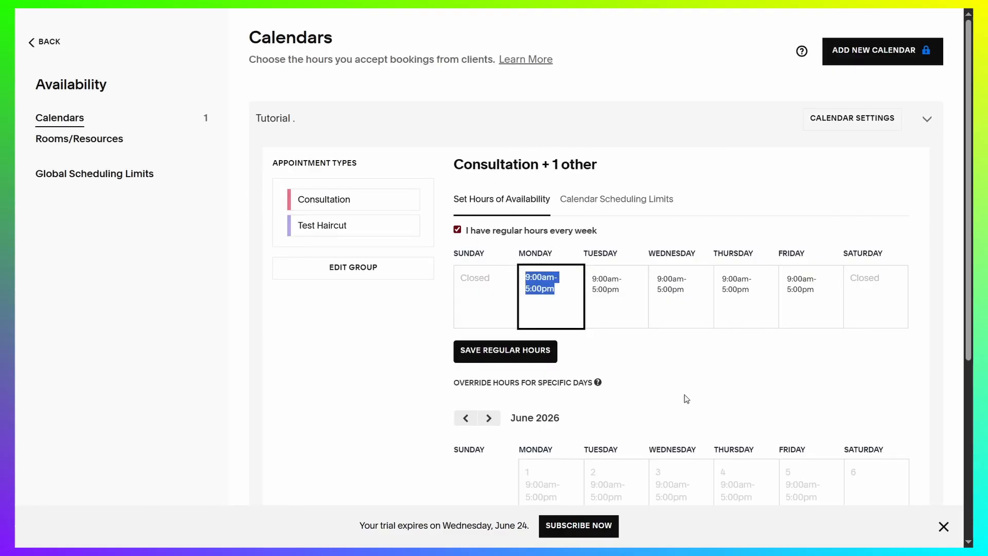
click(661, 357)
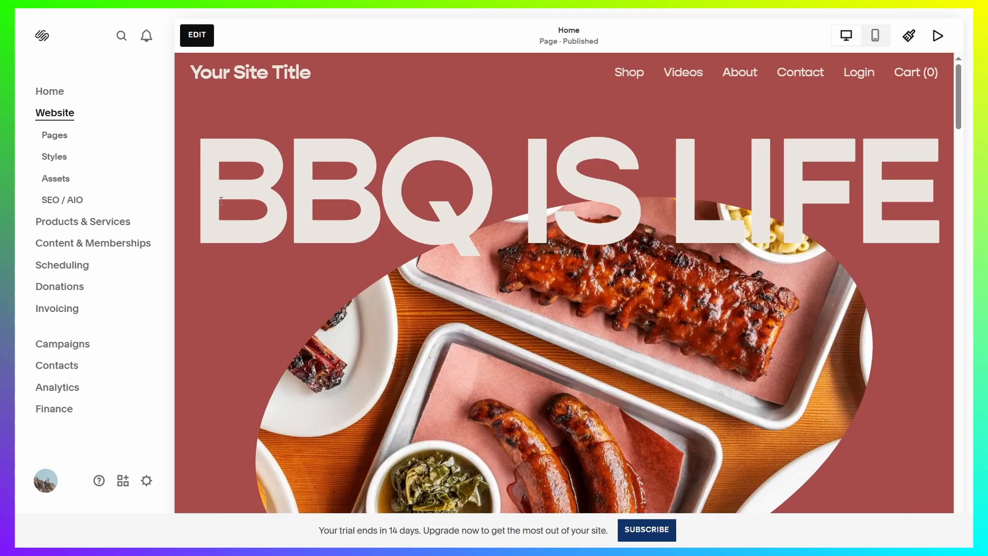
In the Squarespace website's pages, add a blank page named Booking to the Main Navigation.
click(54, 136)
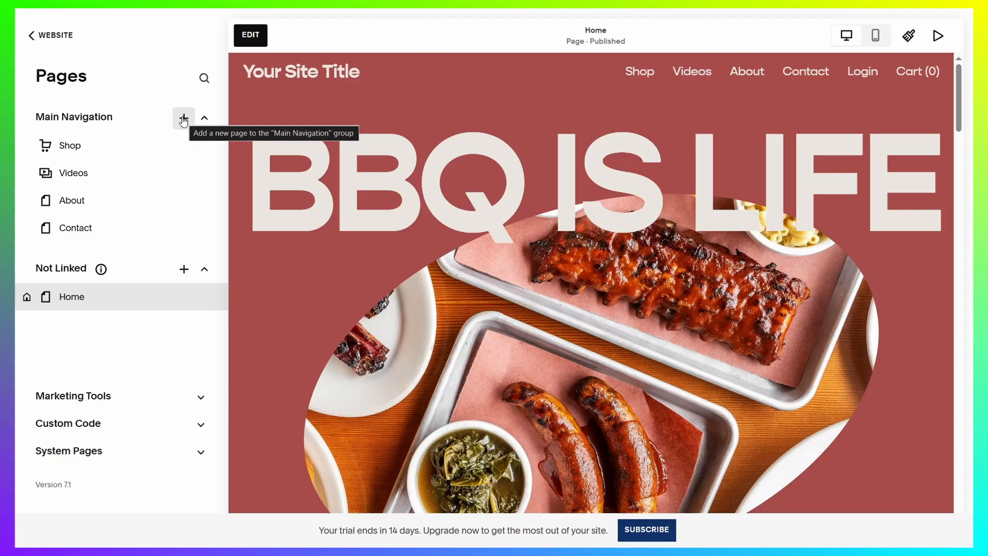
click(183, 120)
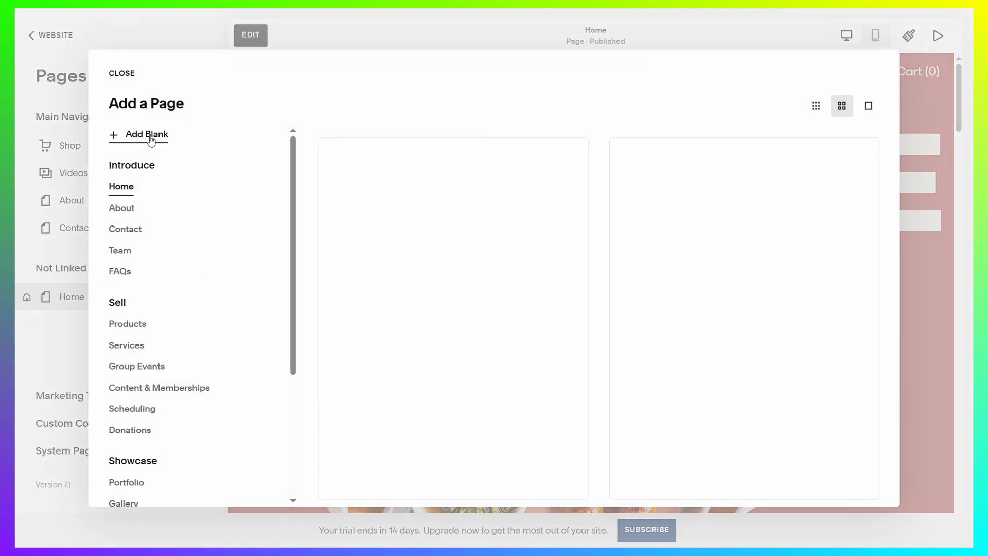
click(150, 138)
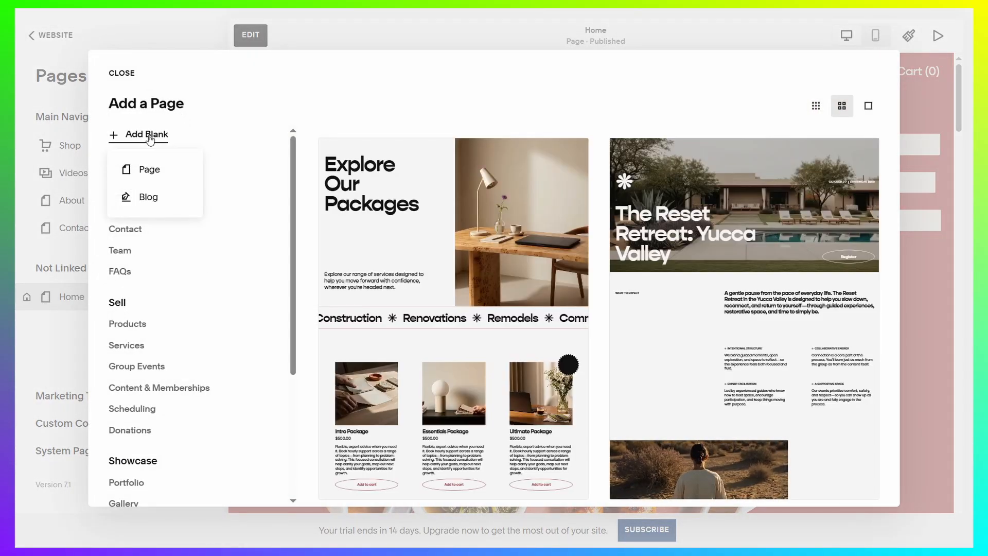
click(147, 168)
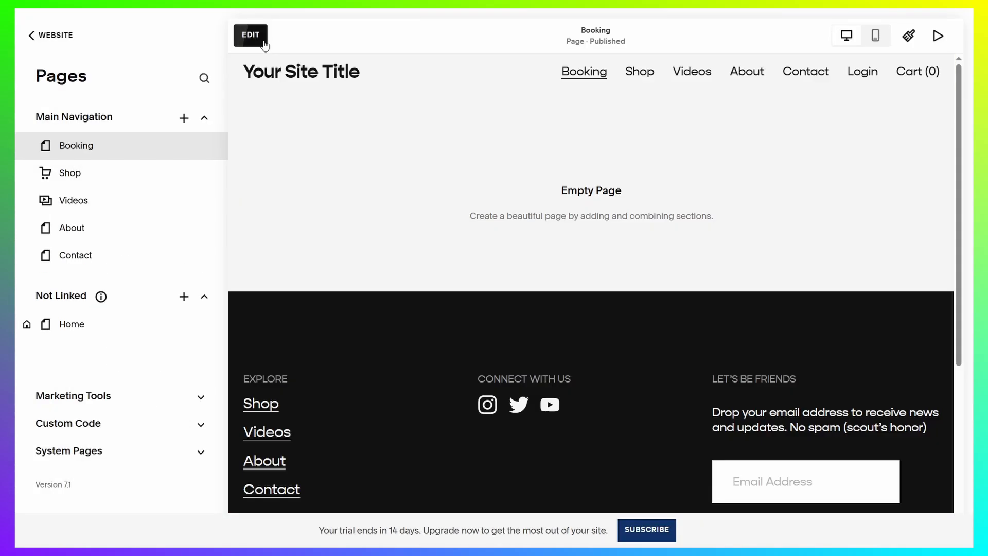
Edit the Booking page and add the first Book an Appointment scheduling section layout.
click(250, 35)
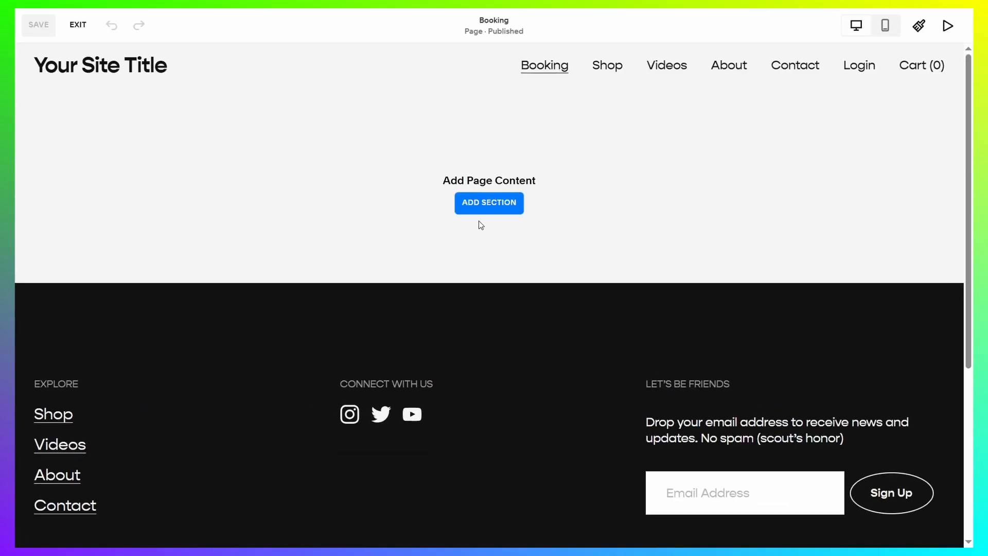
click(488, 203)
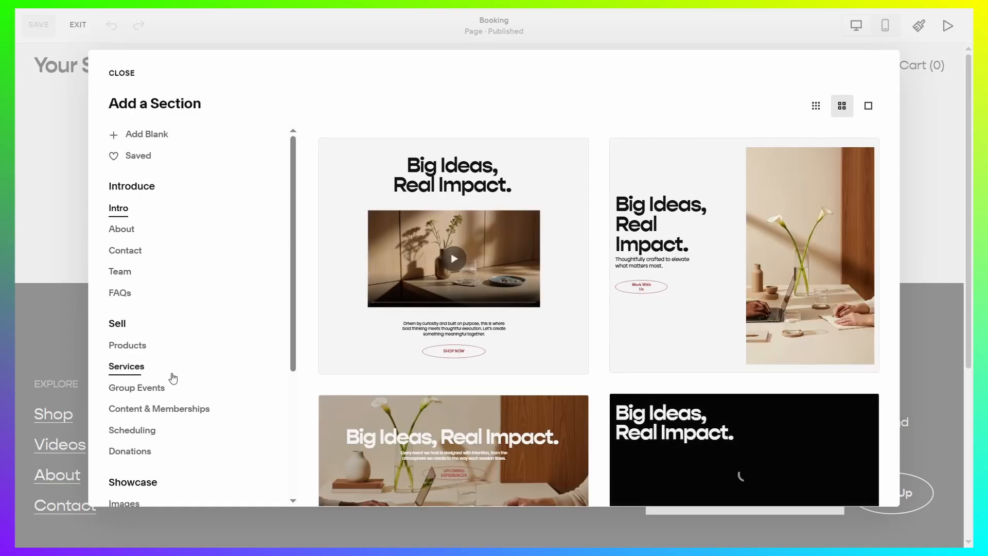
click(153, 430)
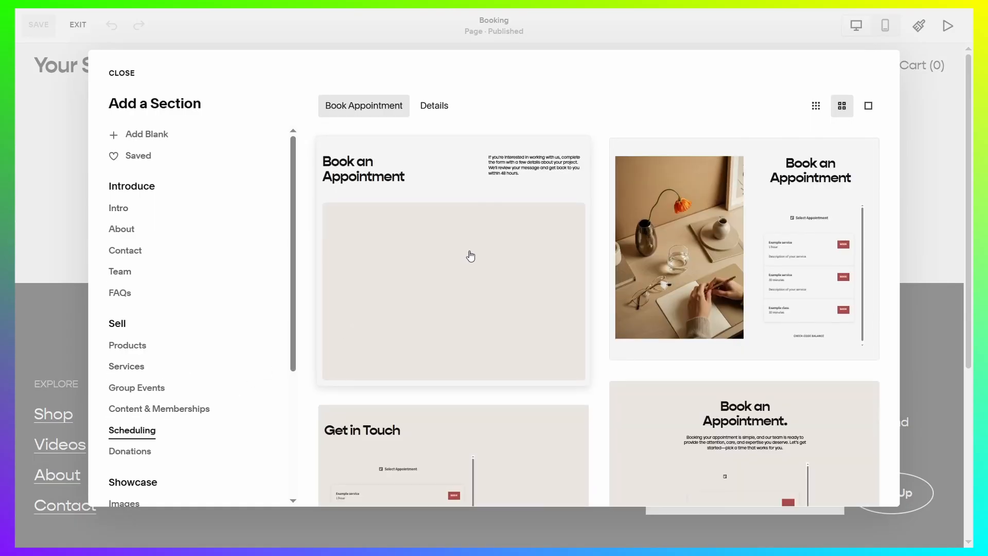
click(489, 240)
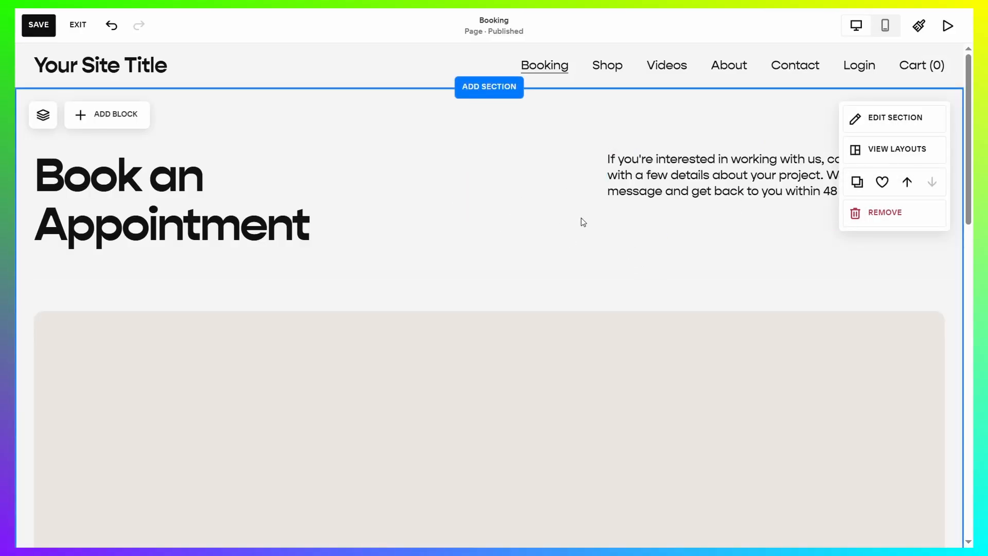
Set the scheduling block's displayed appointment type to All Public Appointment Types.
scroll(577, 232, down, 2)
scroll(579, 235, down, 2)
click(620, 142)
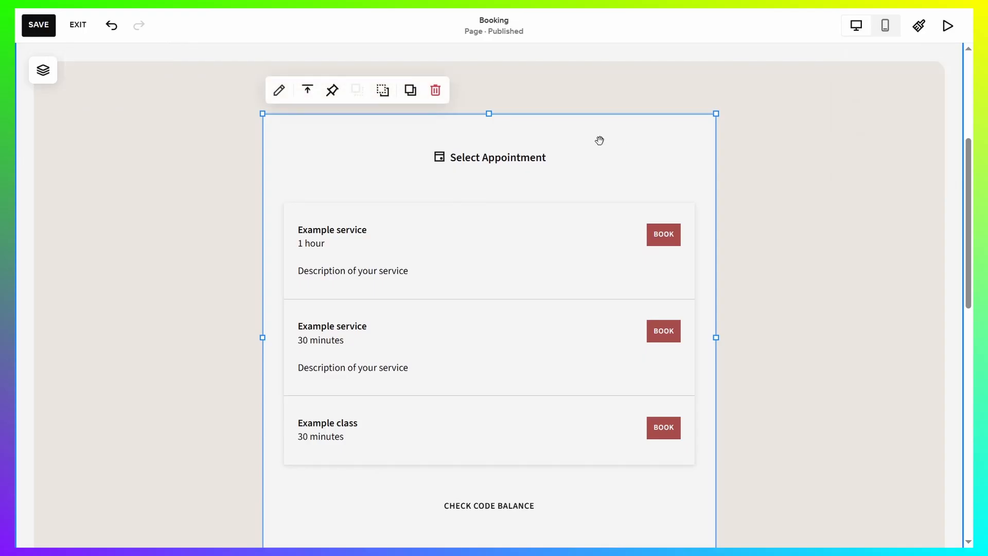
click(279, 91)
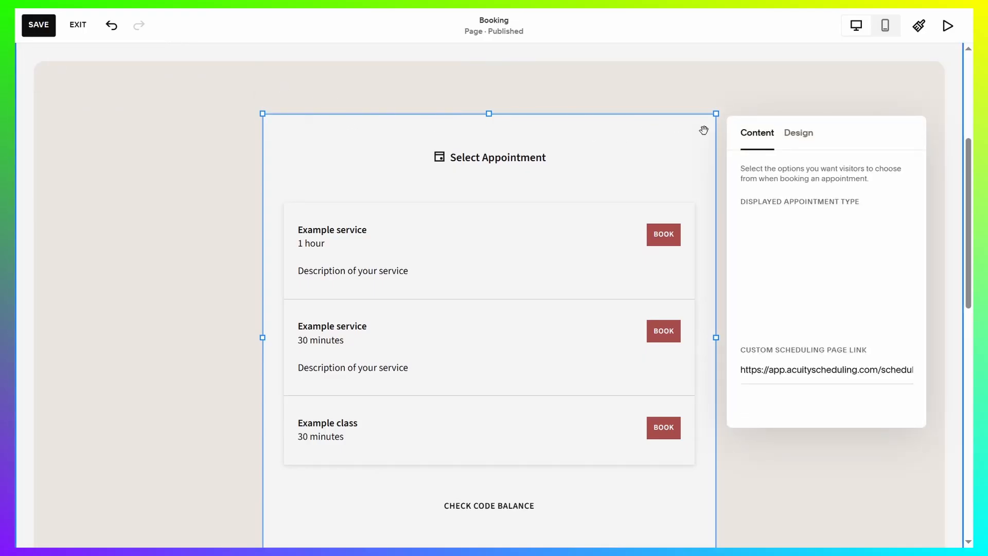
click(806, 227)
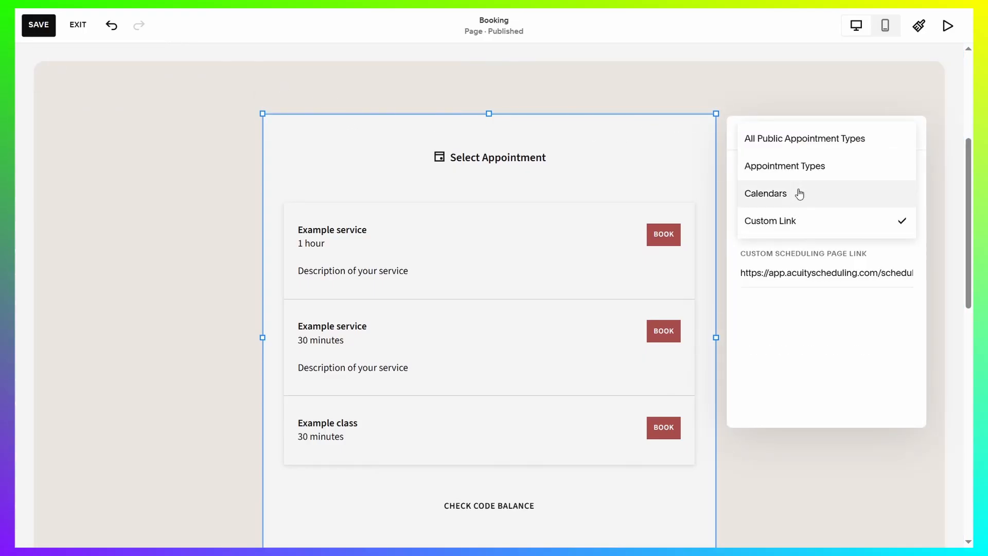
click(809, 140)
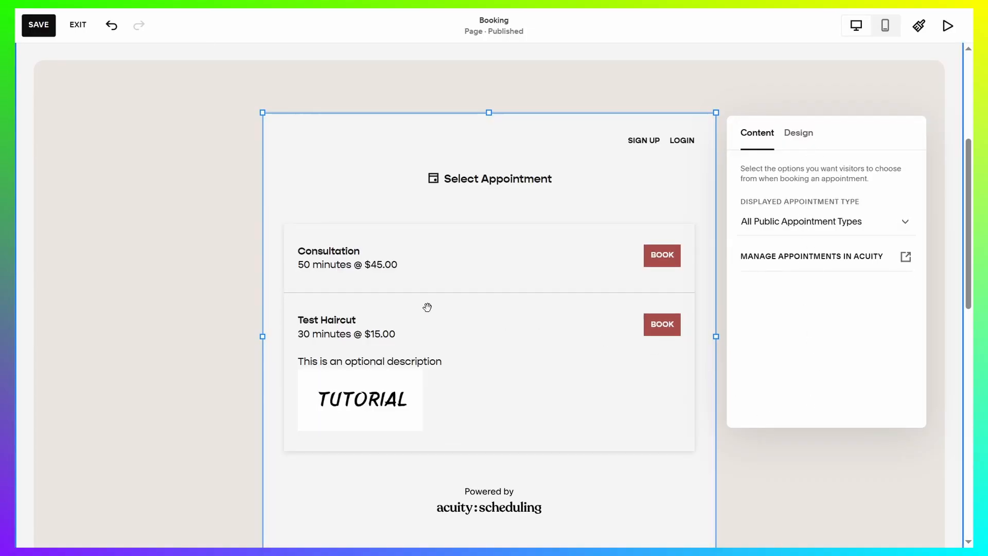
Examine the services listed in the scheduling block and the background shape surrounding it.
scroll(425, 309, down, 2)
scroll(402, 215, up, 2)
scroll(494, 247, down, 1)
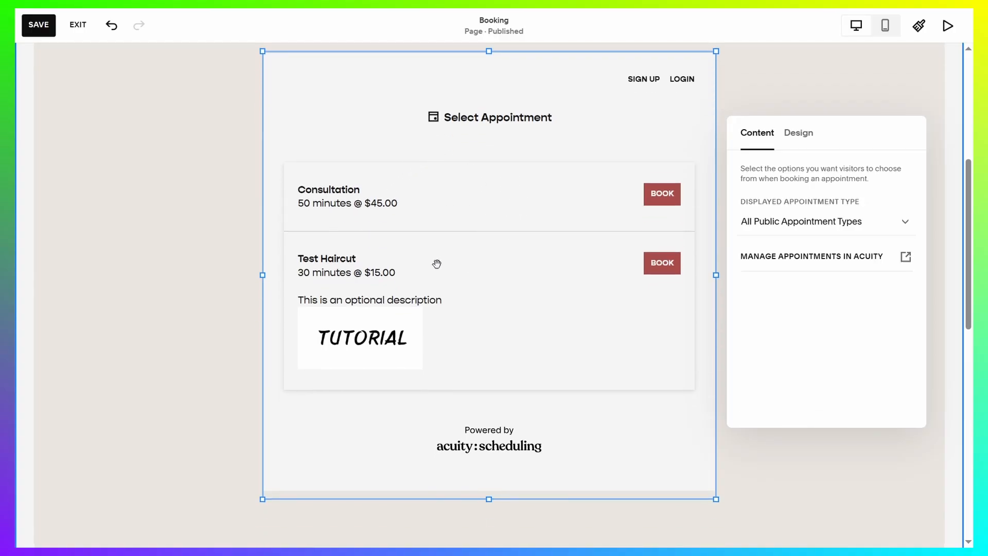
click(205, 239)
click(517, 82)
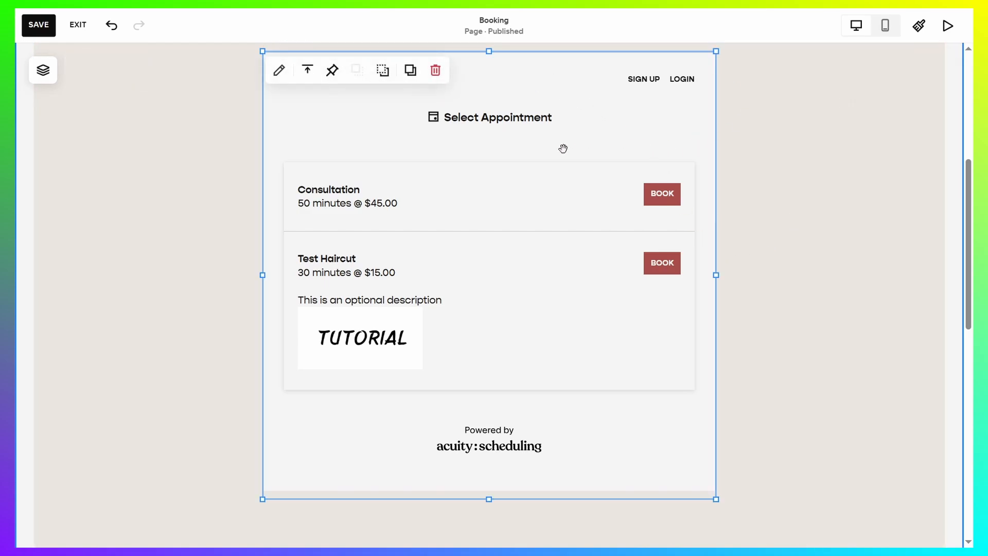
scroll(563, 148, up, 1)
click(874, 219)
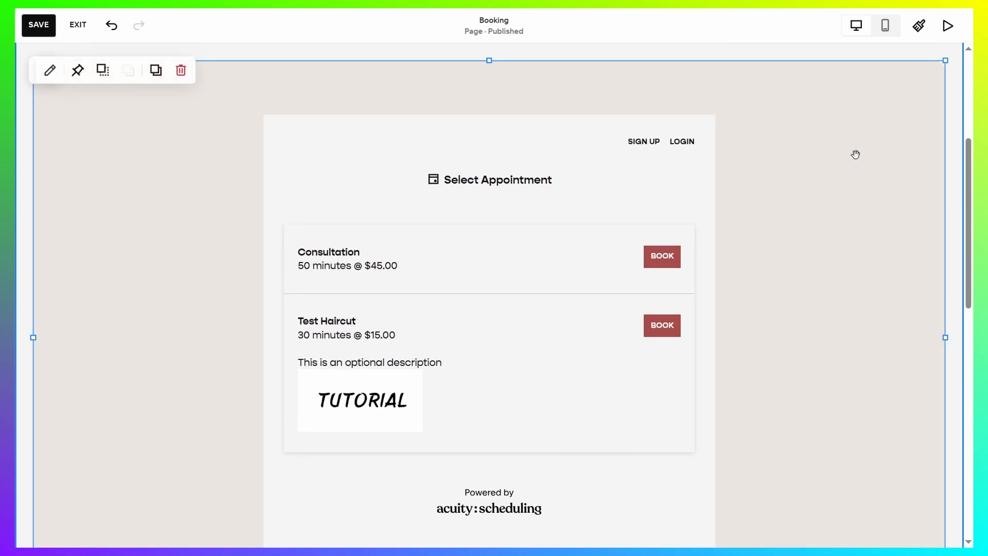
scroll(856, 157, up, 2)
scroll(856, 163, down, 1)
scroll(855, 167, down, 2)
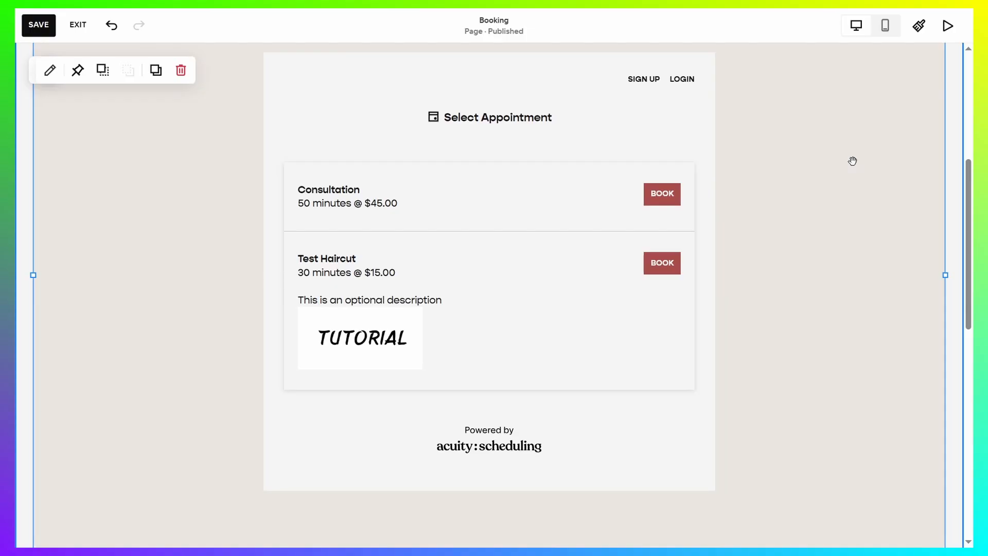